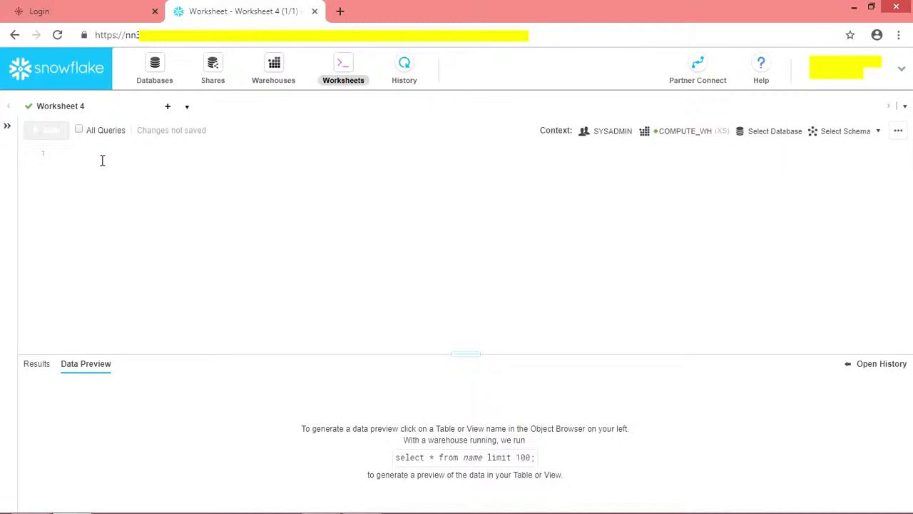
Run select * from DEMO_DB.PUBLIC.GA_PAGES in Snowflake, confirm 0 rows, then go to the Bizdata login
left_click(102, 160)
type("select * from \"DEMO_DB\".\"PUBLIC\".\"GA_PAGES\";")
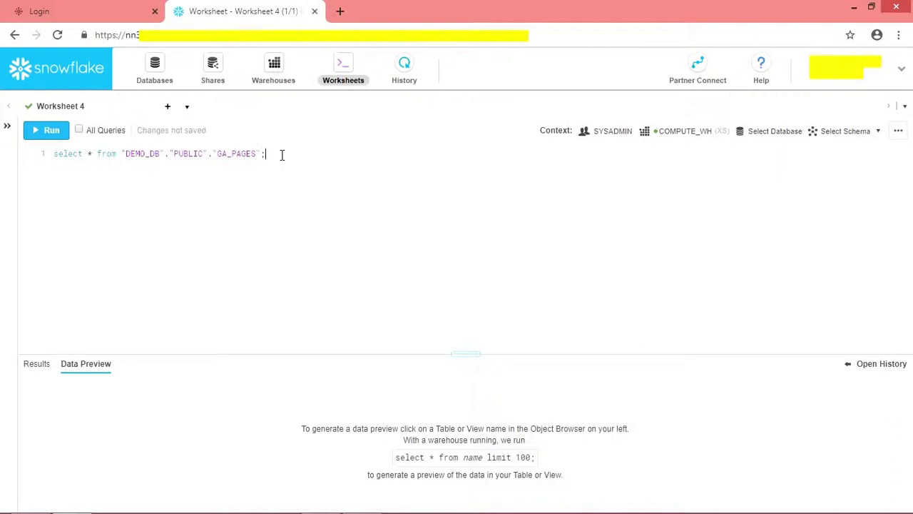
left_click(51, 130)
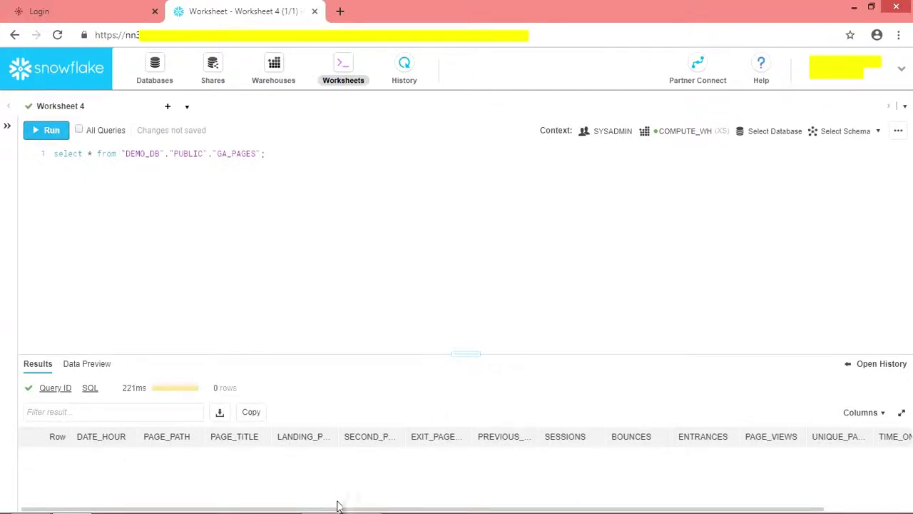
left_click_drag(338, 506, 503, 490)
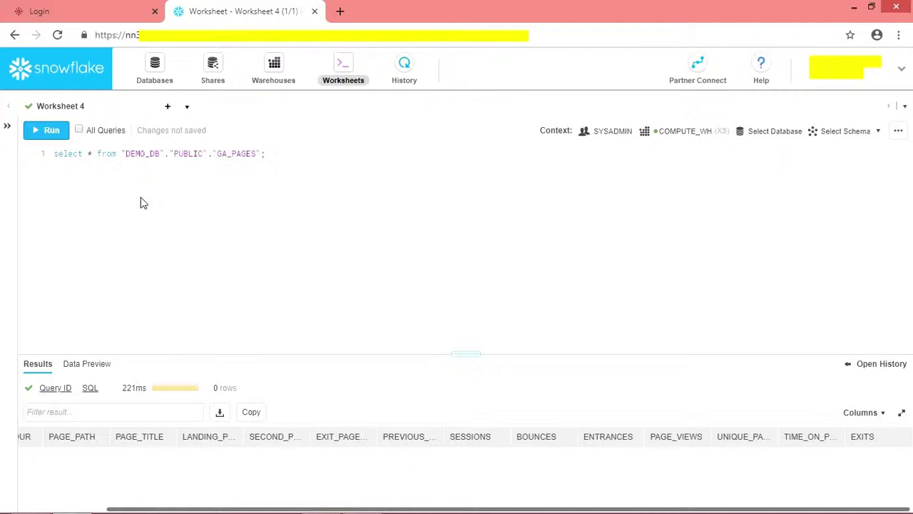
key("ctrl+shift+Tab")
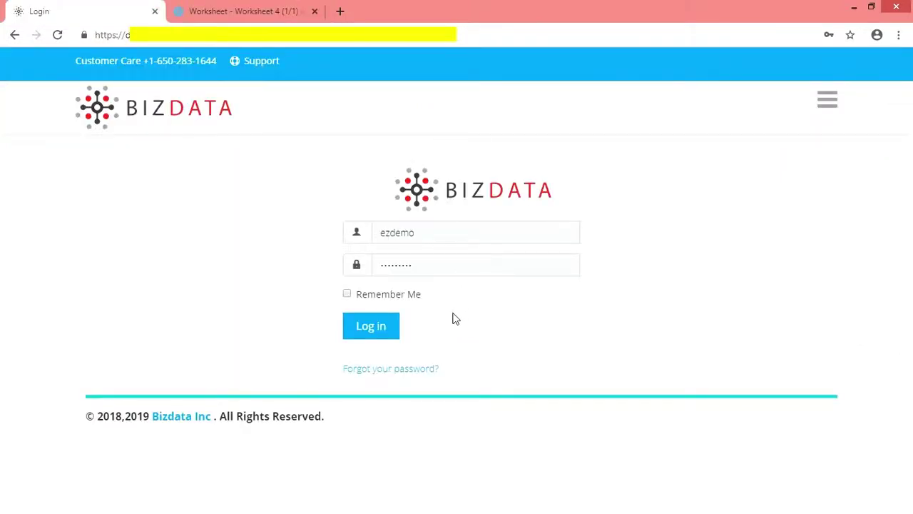
Log in to eZintegrations with the pre-filled credentials
left_click(373, 333)
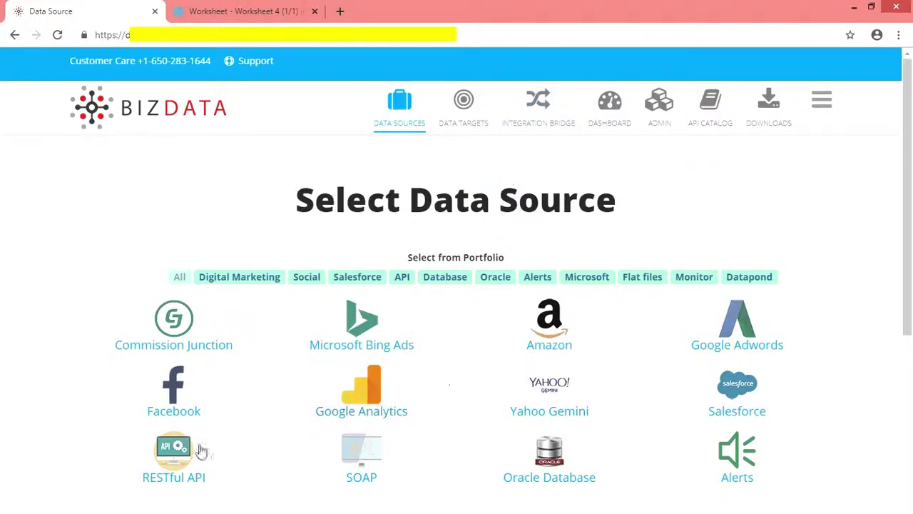
Review the GA Pages Clickstream RESTful API source's Input and Operations, then go to Data Targets
left_click(178, 462)
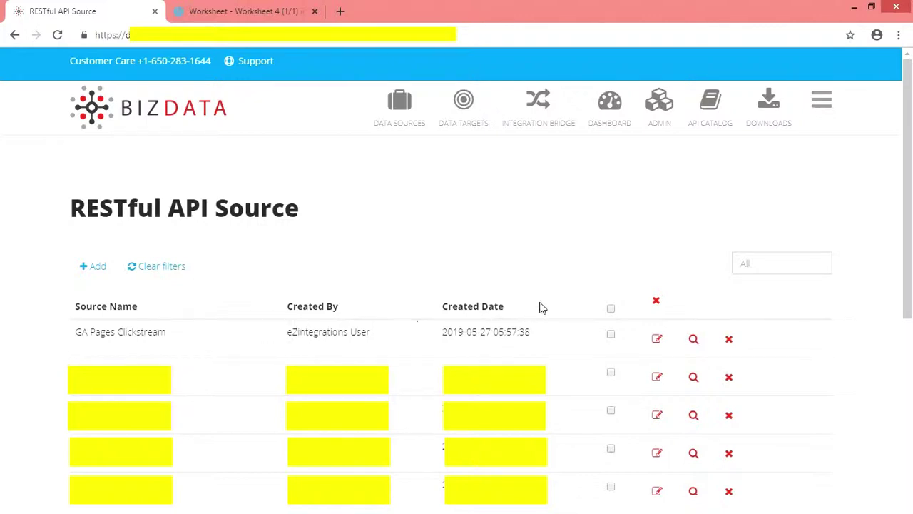
left_click(694, 349)
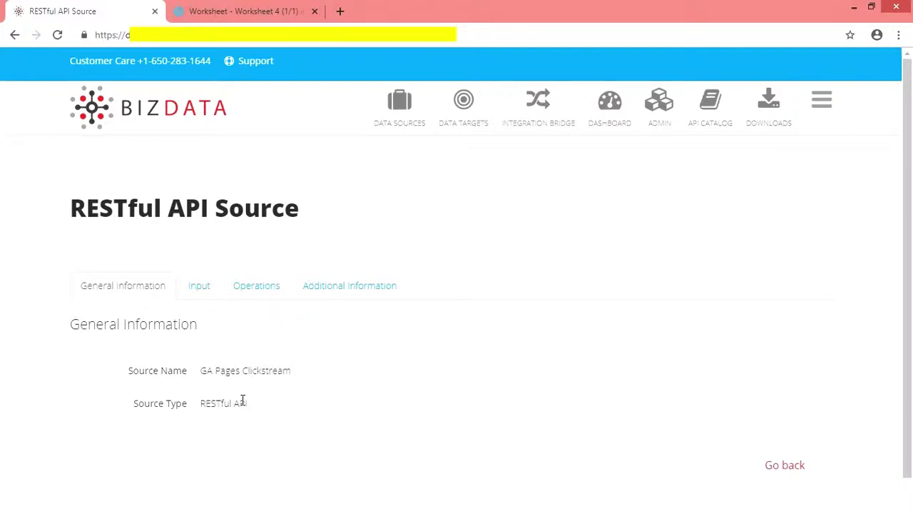
left_click(197, 288)
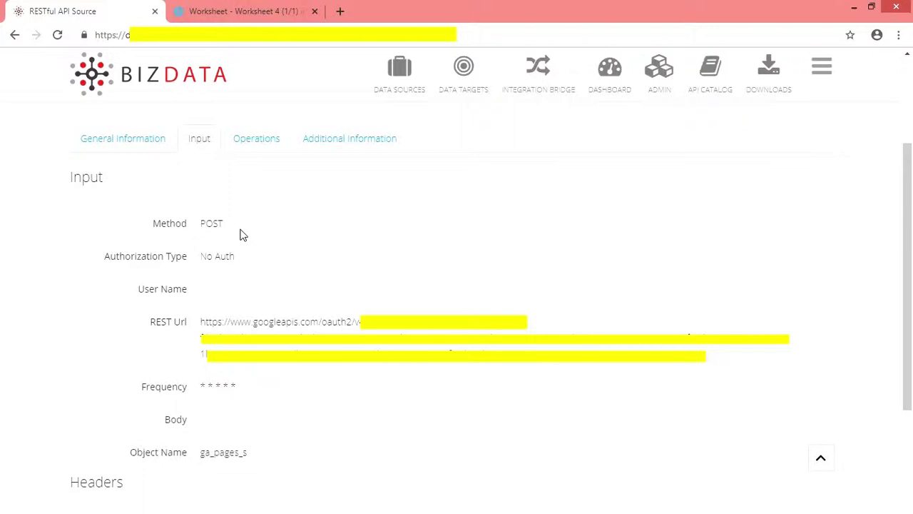
left_click(244, 156)
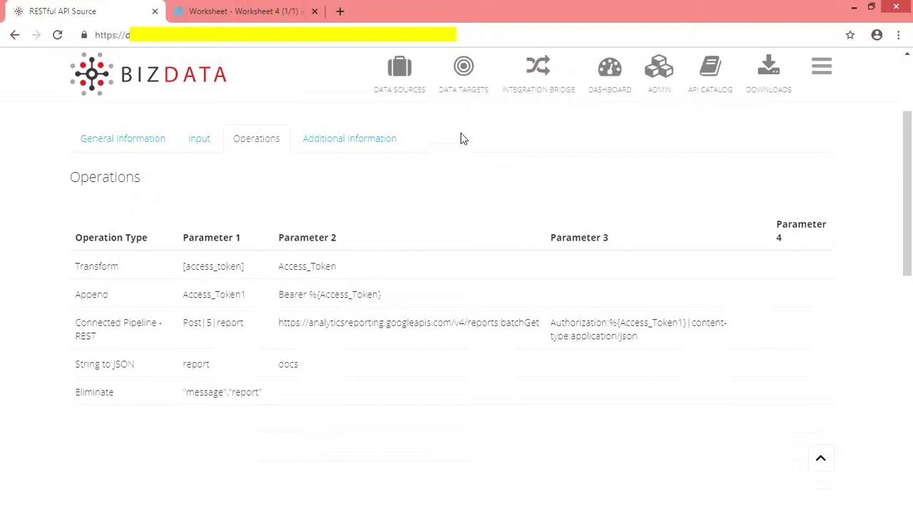
left_click(468, 87)
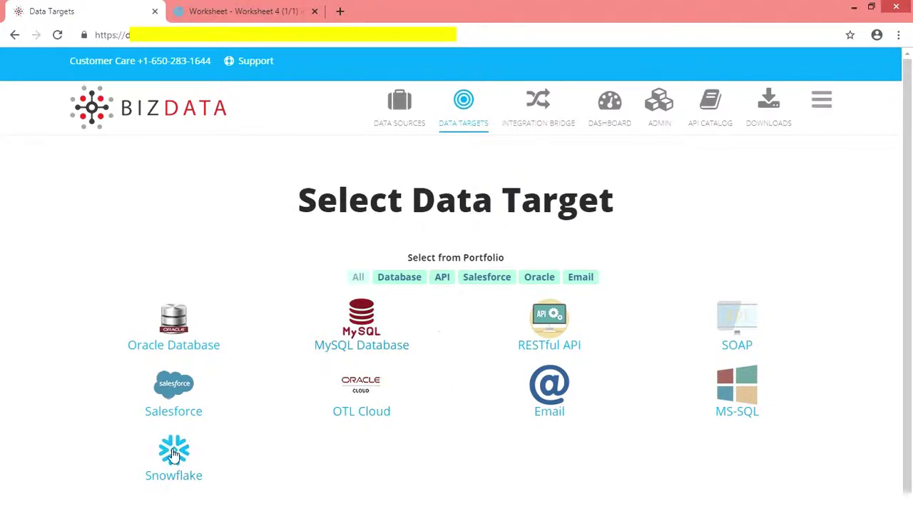
Show the GA_PAGES Snowflake target's output: COMPUTE_WH, demo_db, public, sysadmin, object GA_PAGES
left_click(173, 474)
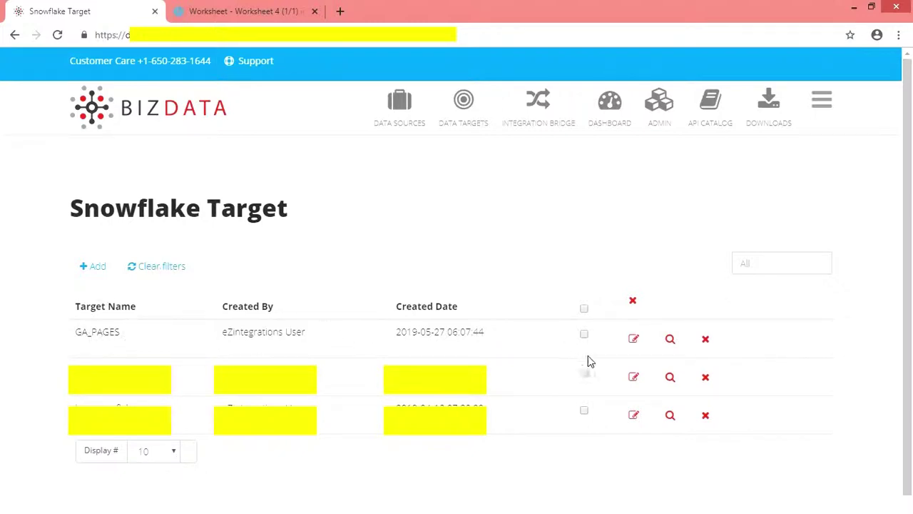
left_click(671, 348)
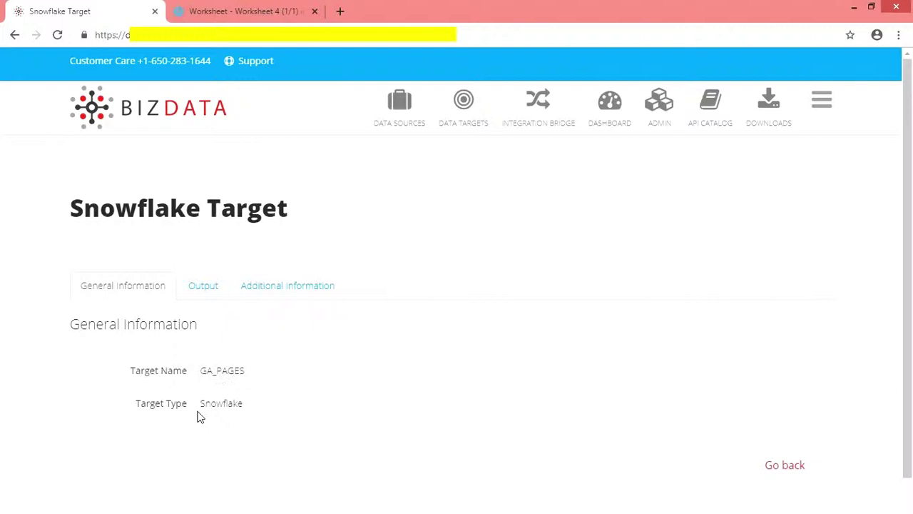
left_click(207, 294)
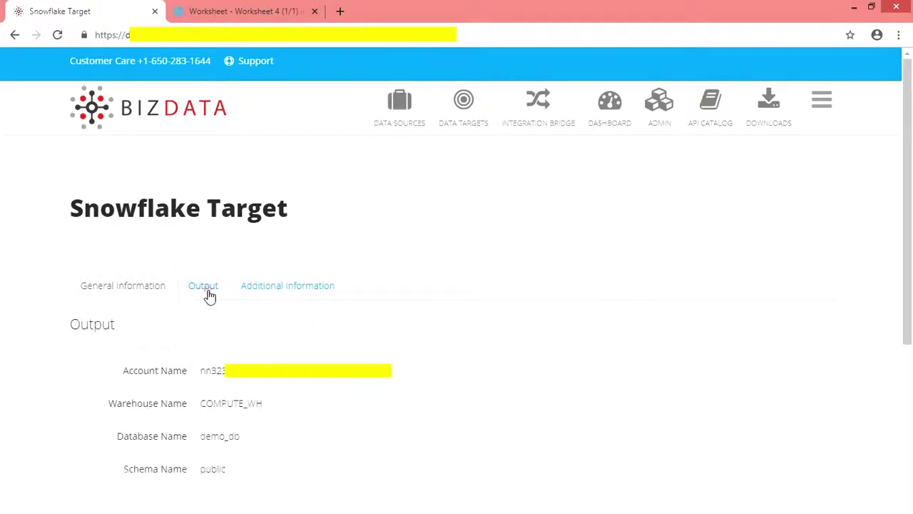
scroll(585, 300, "down", 2)
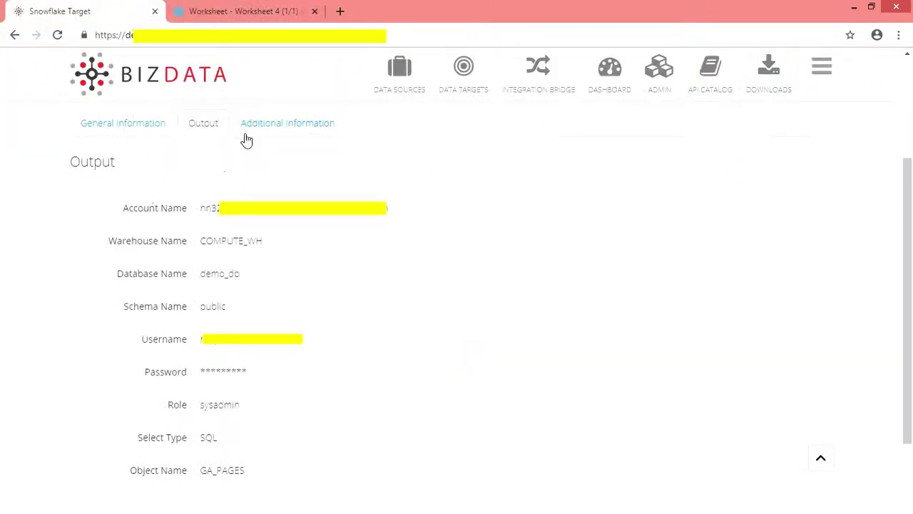
Open the ga_pages integration bridge and scroll down to its empty Mapping section
left_click(543, 85)
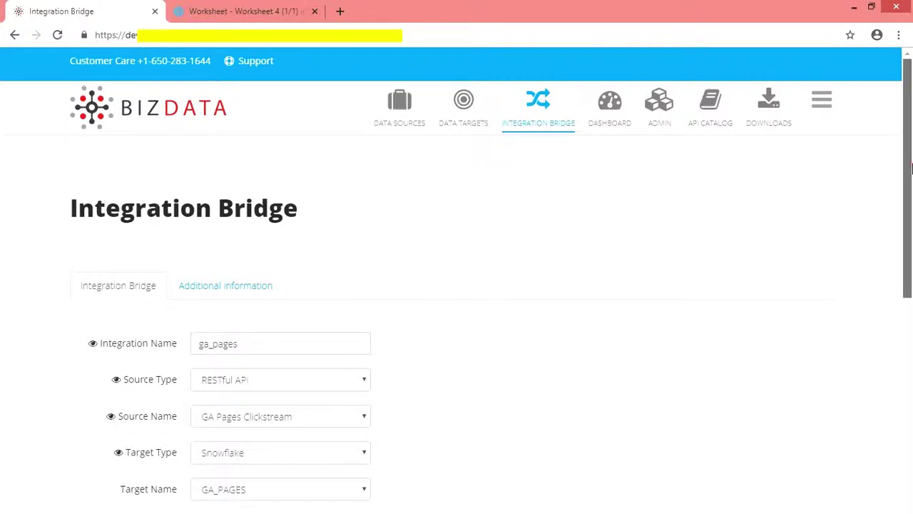
left_click_drag(909, 169, 912, 355)
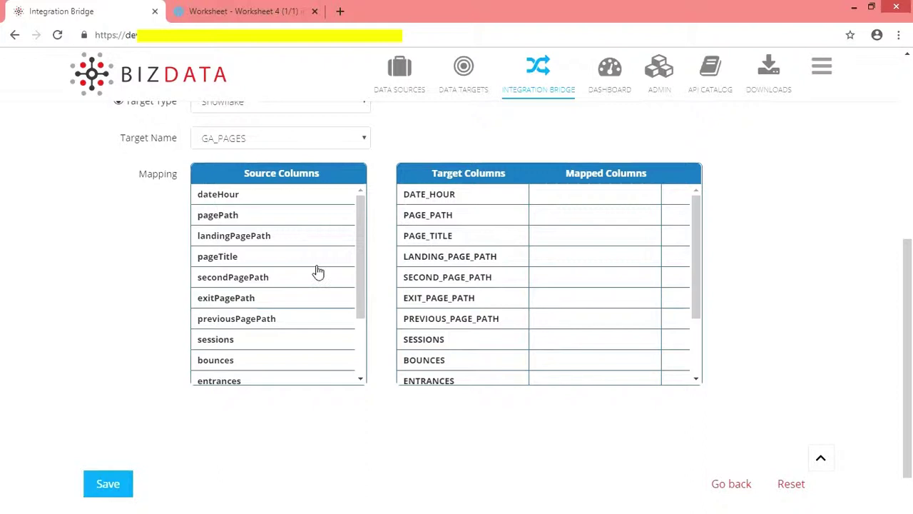
Map dateHour, page paths, pageTitle, sessions, bounces and entrances to their matching GA_PAGES columns
left_click(291, 201)
left_click(286, 197)
left_click(547, 219)
left_click(306, 200)
left_click(567, 258)
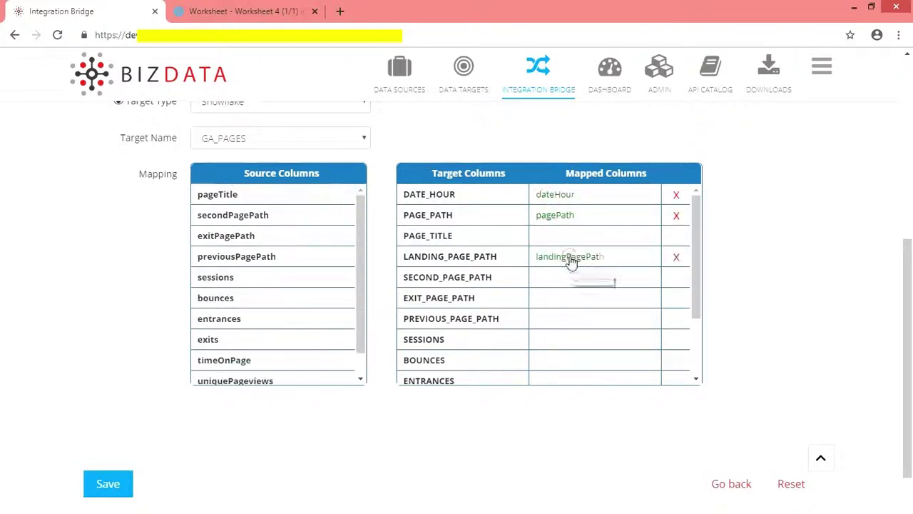
left_click(292, 196)
left_click(548, 237)
left_click(292, 200)
left_click(567, 277)
left_click(285, 195)
left_click(547, 294)
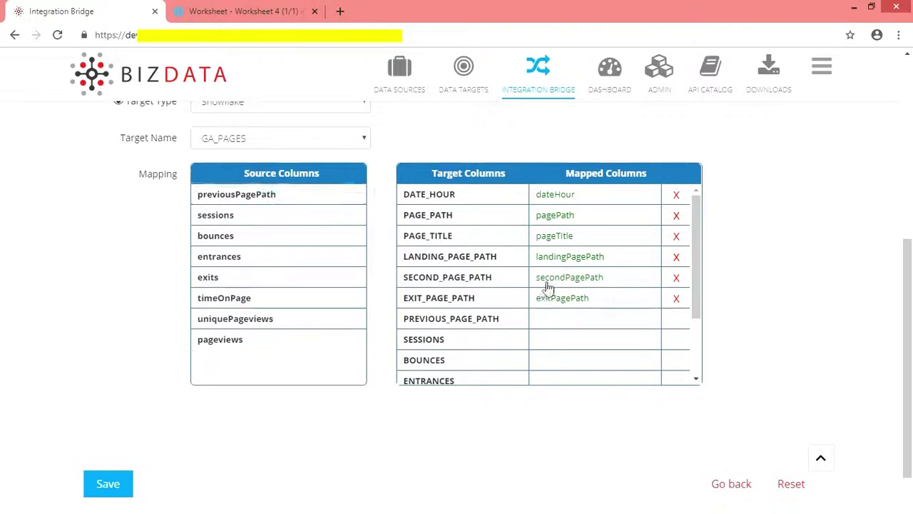
left_click(546, 321)
left_click(536, 341)
left_click(539, 360)
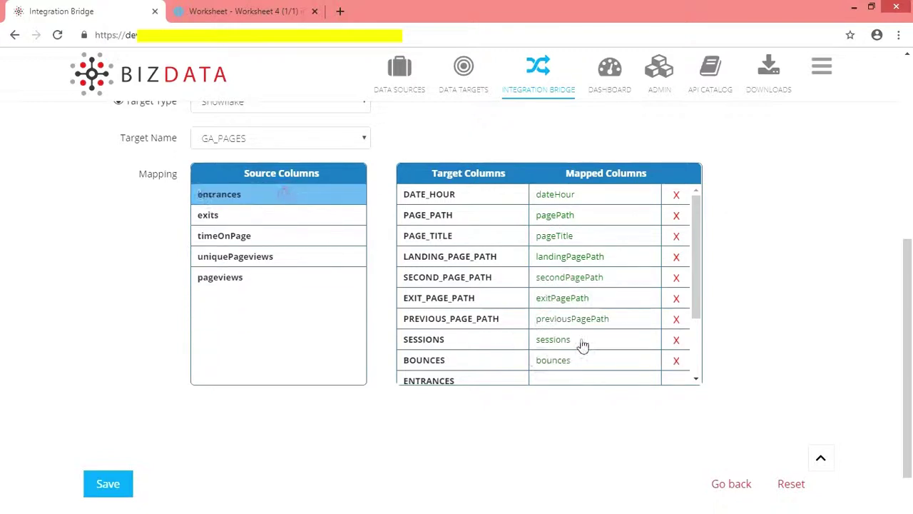
left_click(573, 380)
Map timeOnPage, pageviews, uniquePageviews and exits to TIME_ON_PAGE, PAGE_VIEWS, UNIQUE_PAGE_VIEWS and EXITS
scroll(681, 253, "down", 3)
left_click(227, 214)
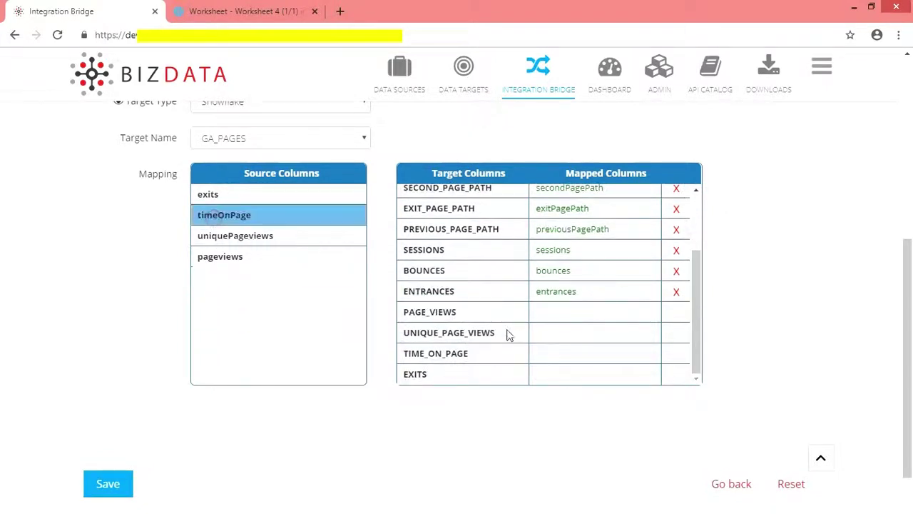
left_click(543, 355)
left_click(259, 237)
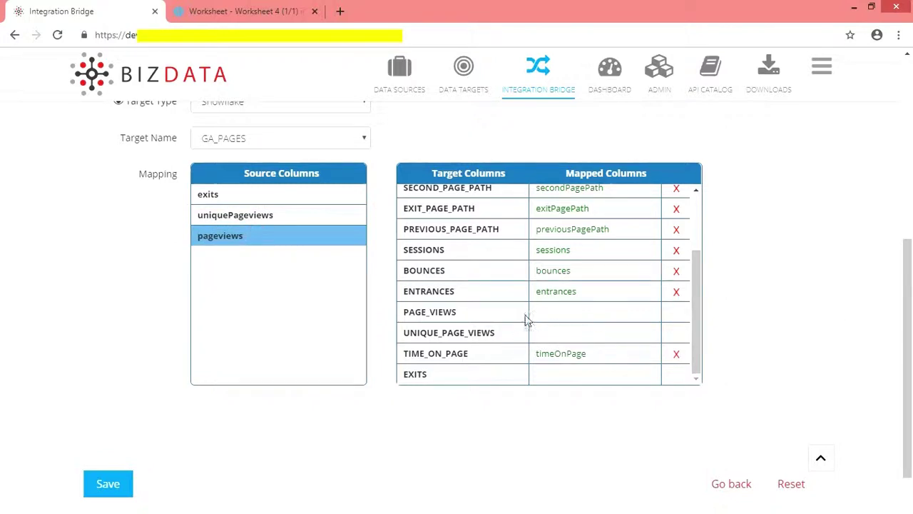
left_click(543, 314)
left_click(236, 215)
left_click(592, 333)
left_click(208, 195)
left_click(571, 374)
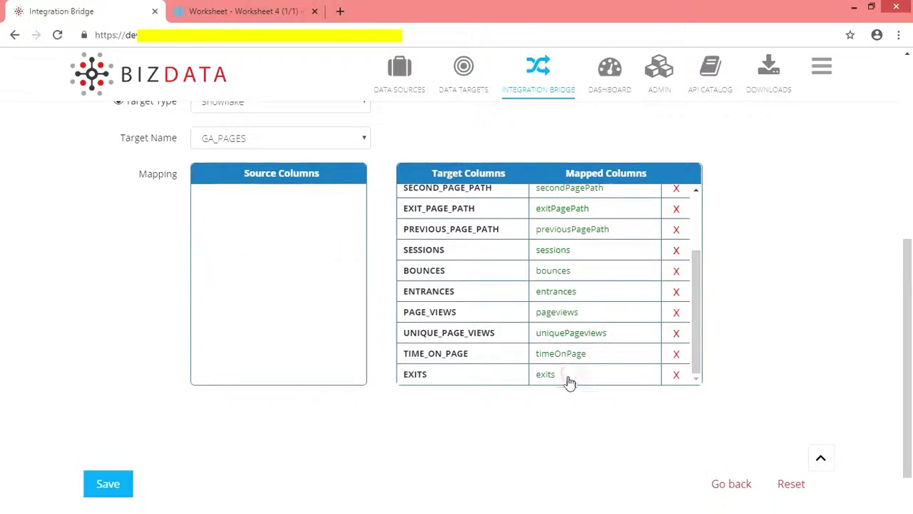
mouse_move(909, 328)
left_mouse_down()
mouse_move(903, 178)
mouse_move(910, 340)
left_mouse_up()
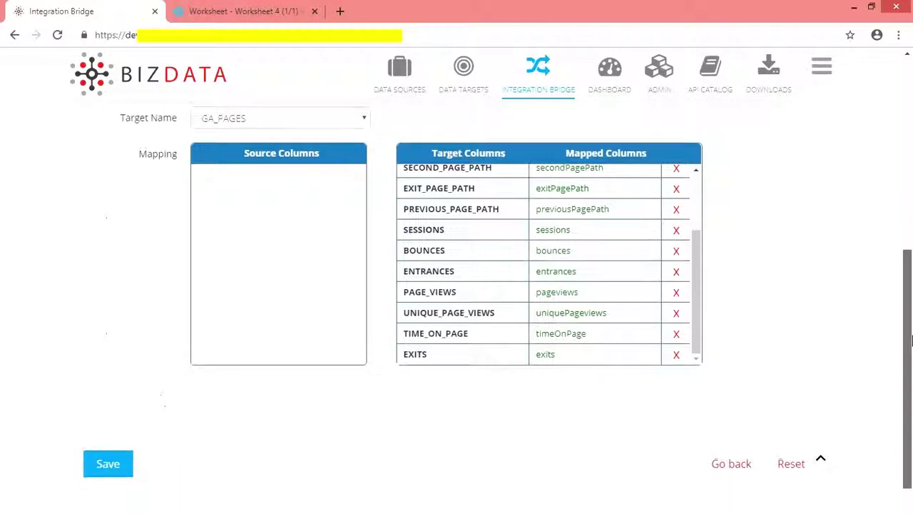
Save the ga_pages mapping and start the integration so it shows SERVICE_RUNNING
left_click(113, 471)
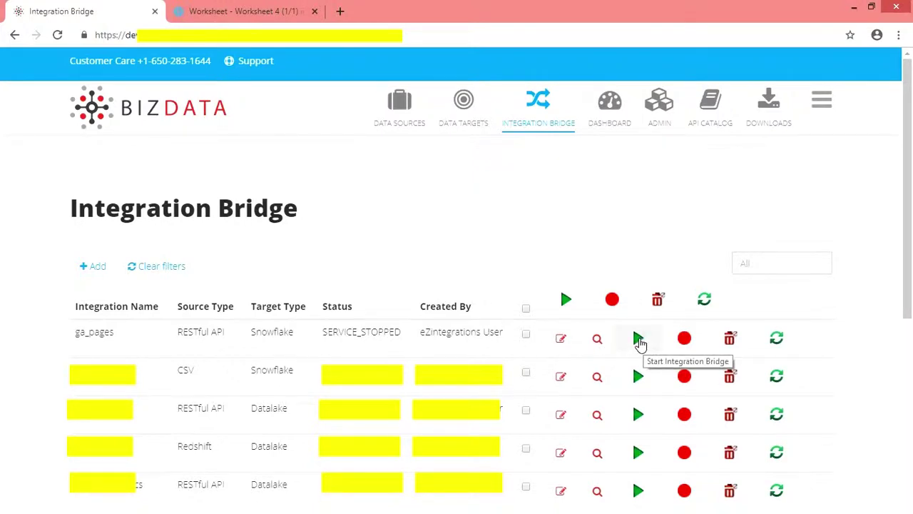
left_click(639, 345)
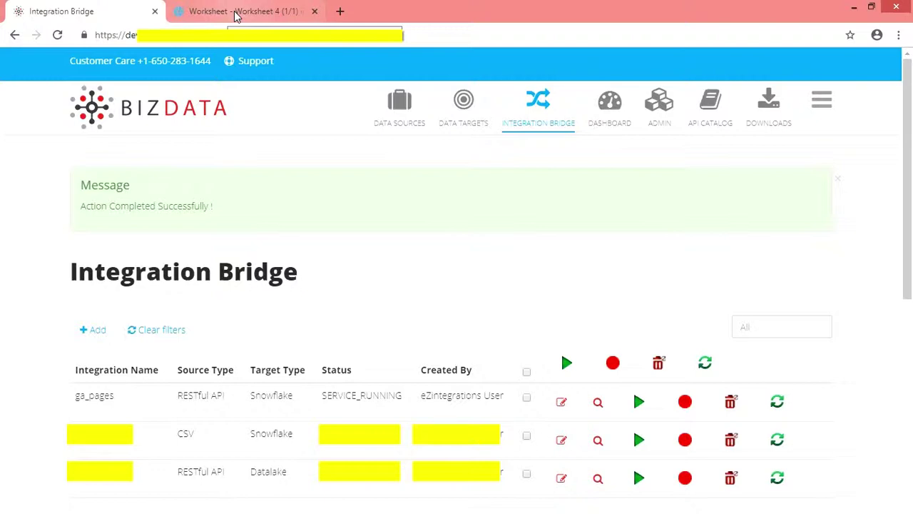
Rerun the GA_PAGES query in the Snowflake worksheet, now returning 132 rows
left_click(236, 12)
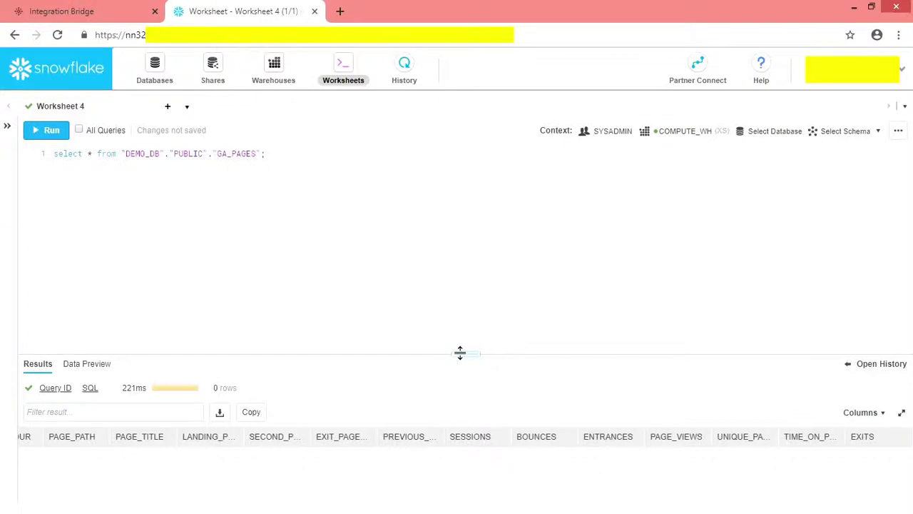
left_click_drag(460, 352, 461, 230)
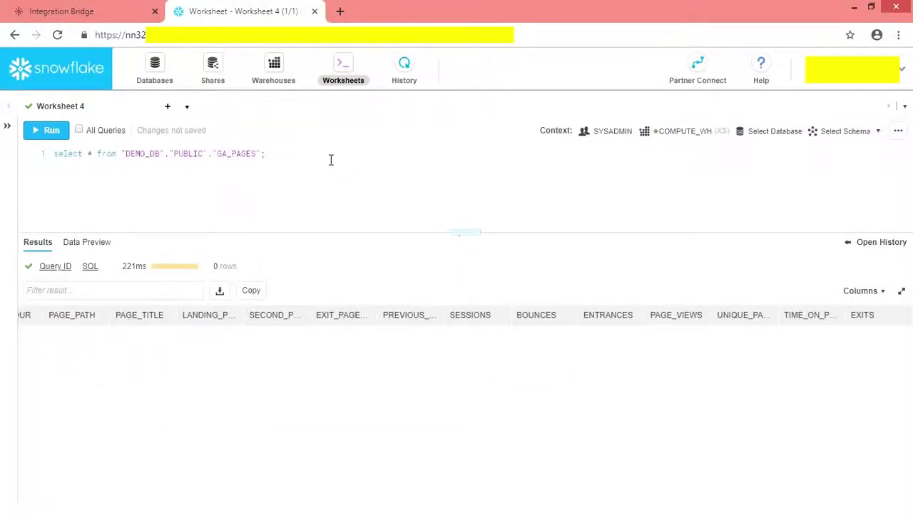
scroll(300, 474, "left", 3)
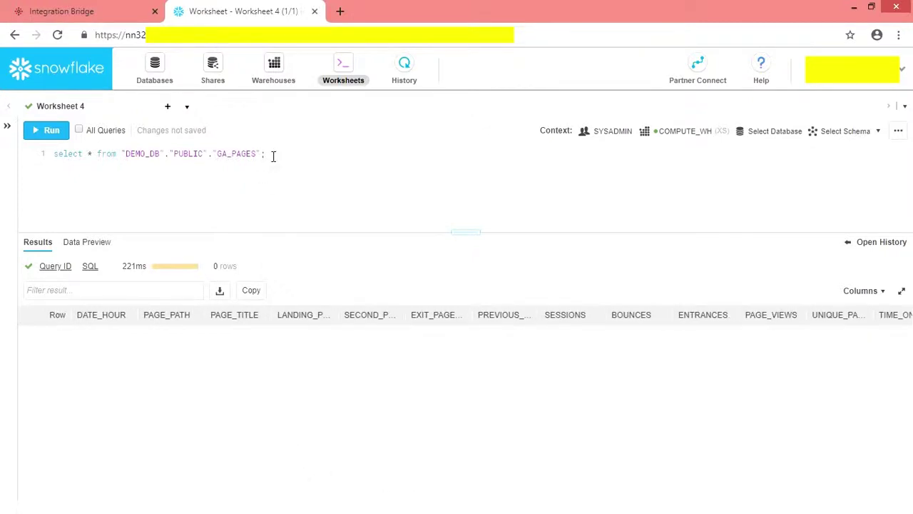
key("ctrl+a")
left_click(51, 135)
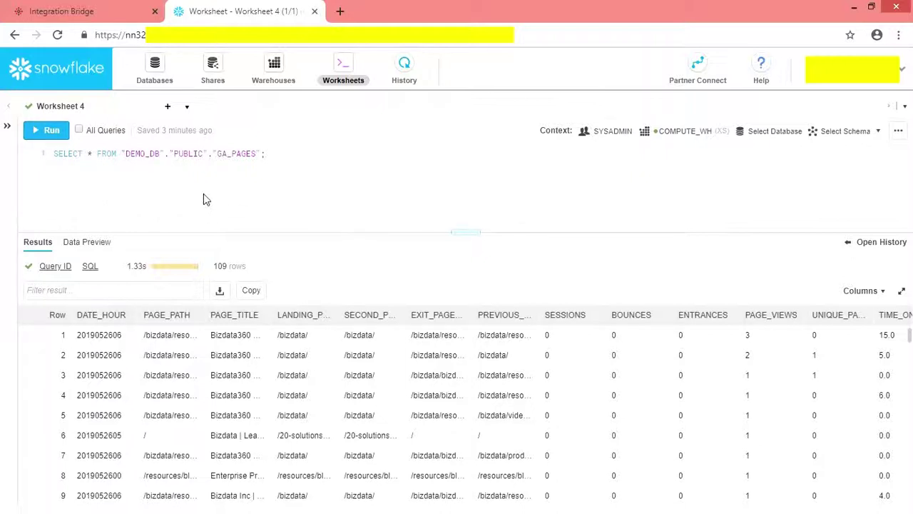
left_click(50, 138)
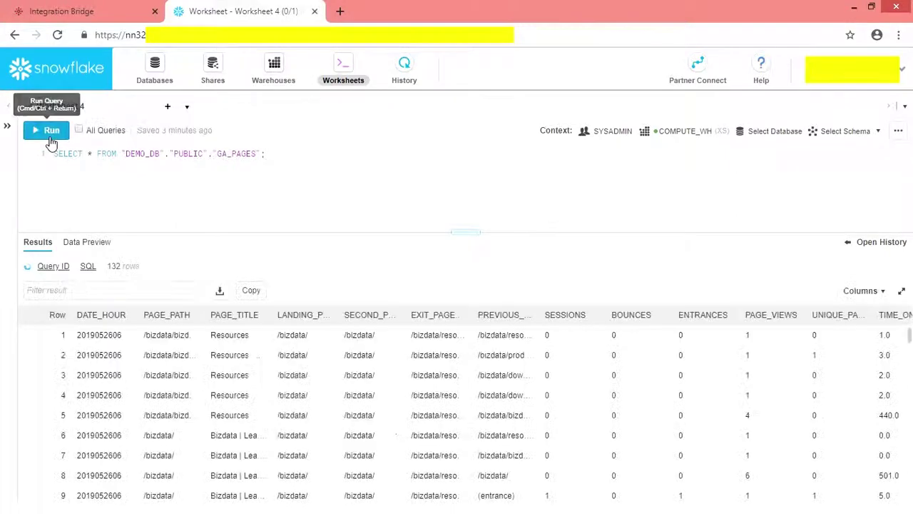